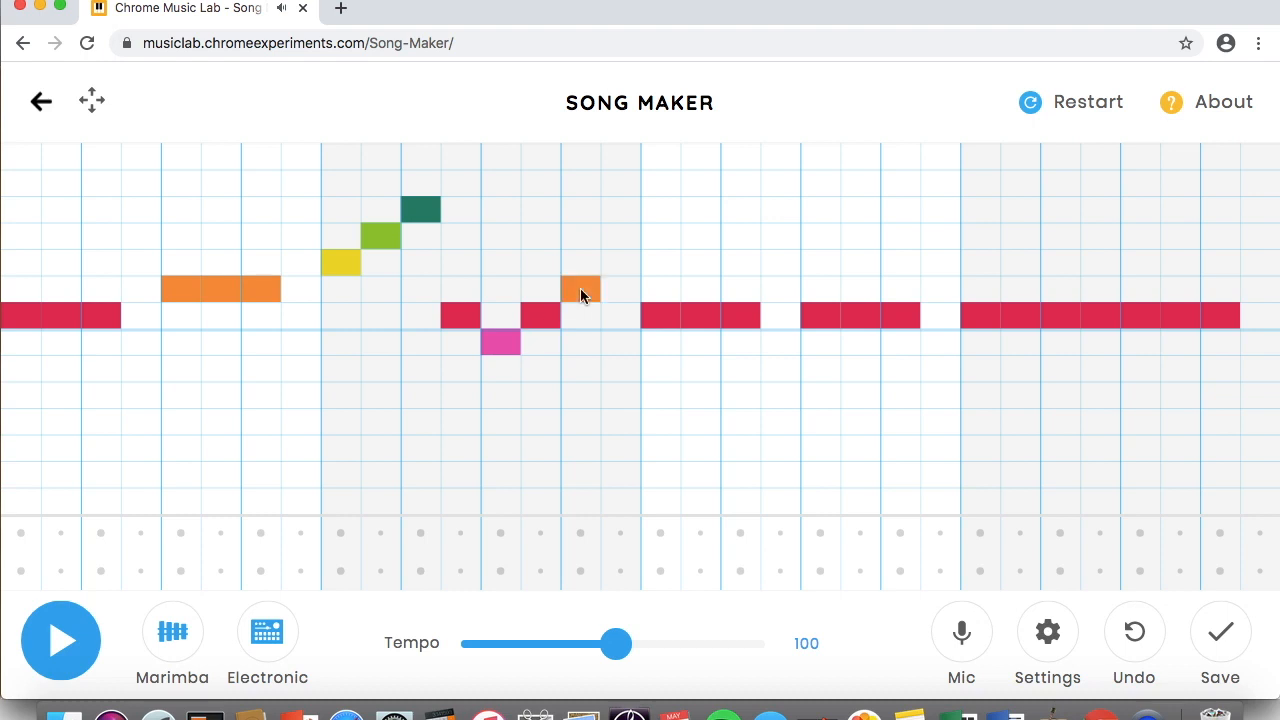
# Step: End the second bar's melody with a low dark green note on its last eighth, and play the song back
pyautogui.click(616, 422)
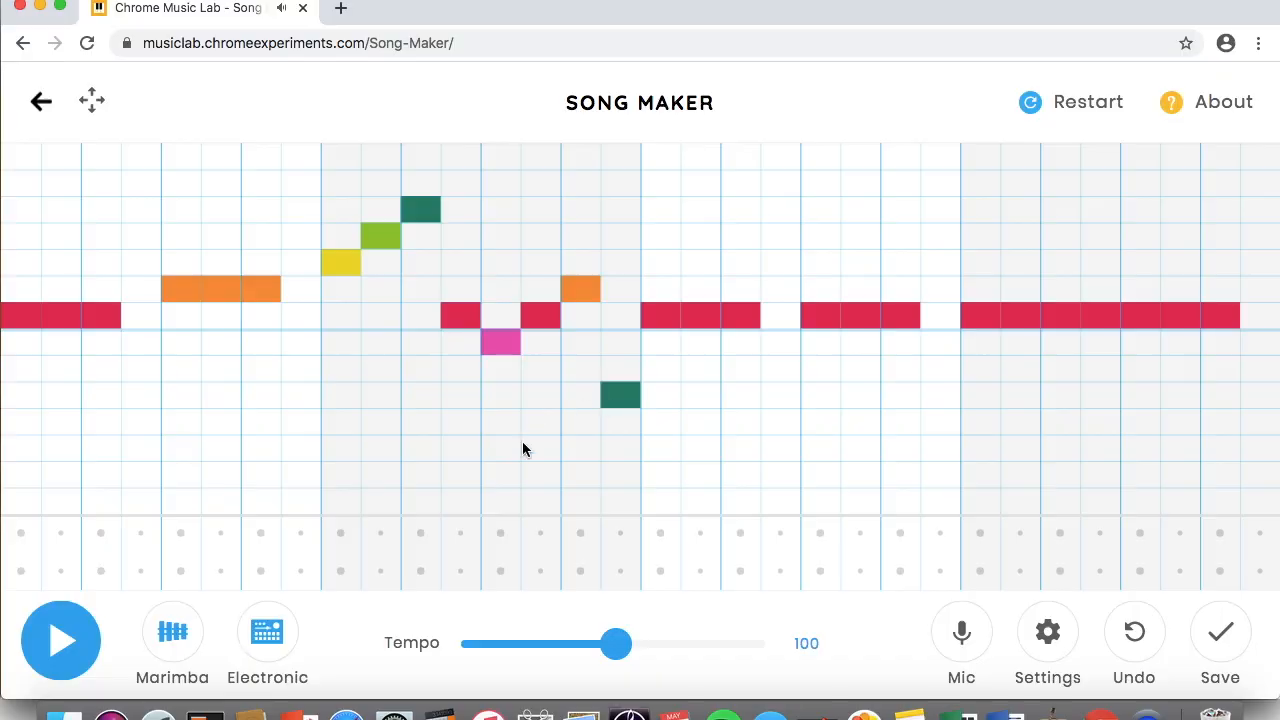
pyautogui.click(62, 641)
# Step: Raise bar three's second note group to orange, re-pitch bar four as yellow, light green, dark green, red, orange, pink, red, and play it back
pyautogui.moveTo(848, 318); pyautogui.dragTo(903, 320)
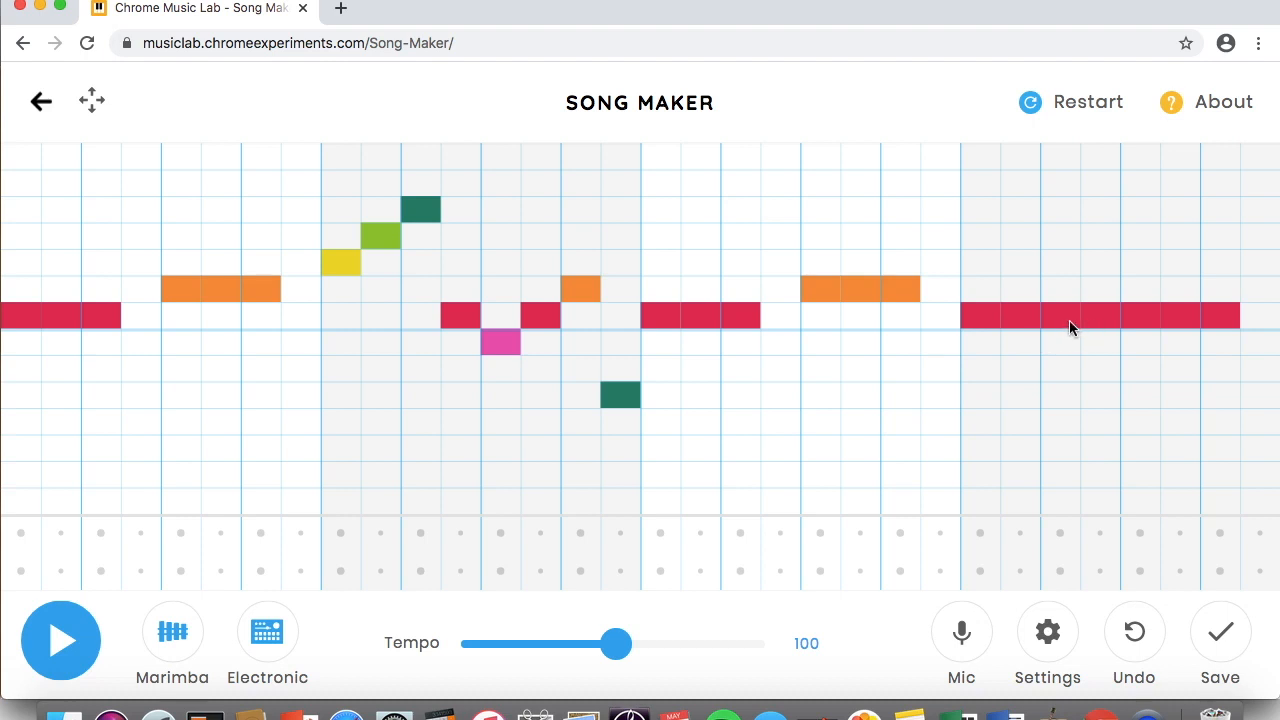
pyautogui.click(991, 320)
pyautogui.click(993, 260)
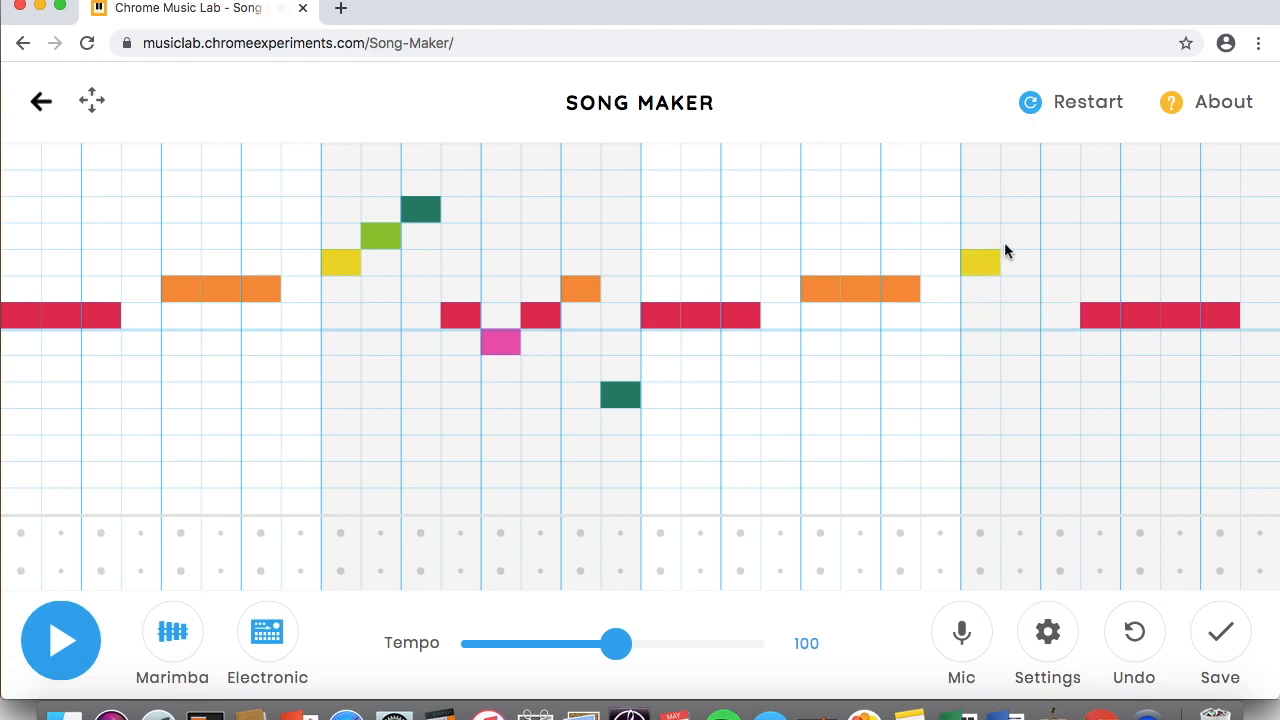
pyautogui.click(1062, 212)
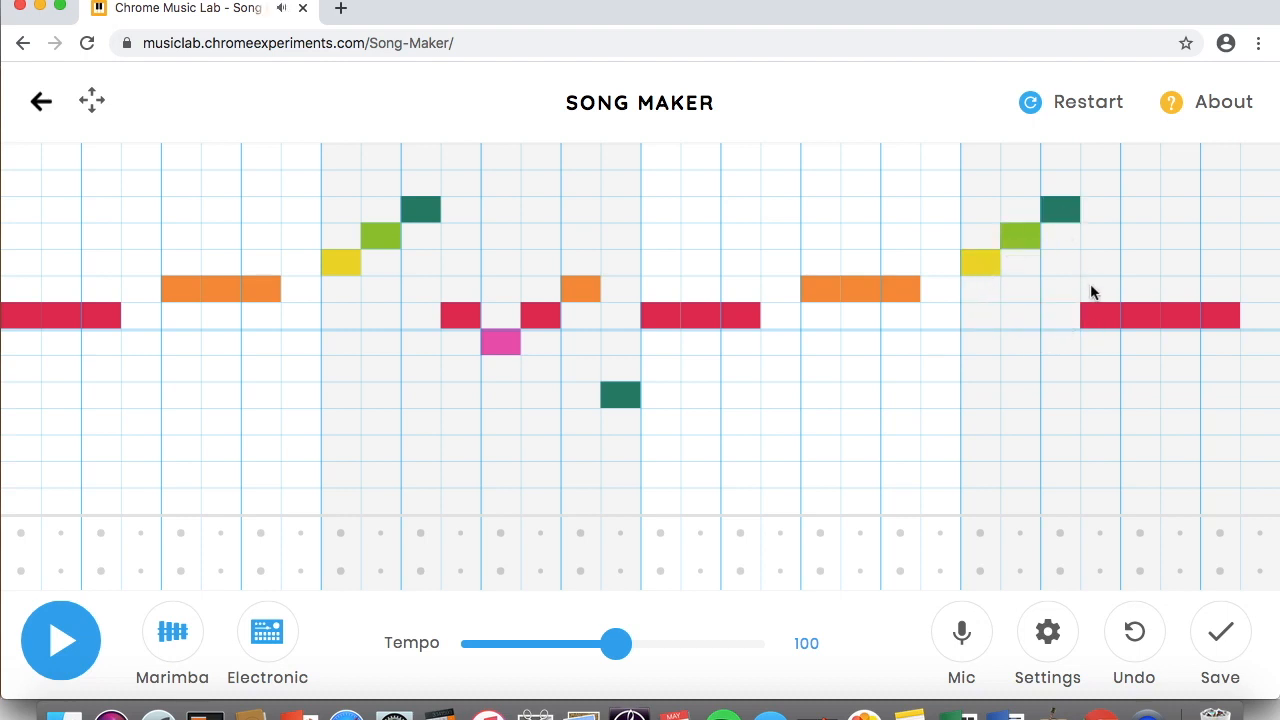
pyautogui.click(1140, 296)
pyautogui.click(1178, 312)
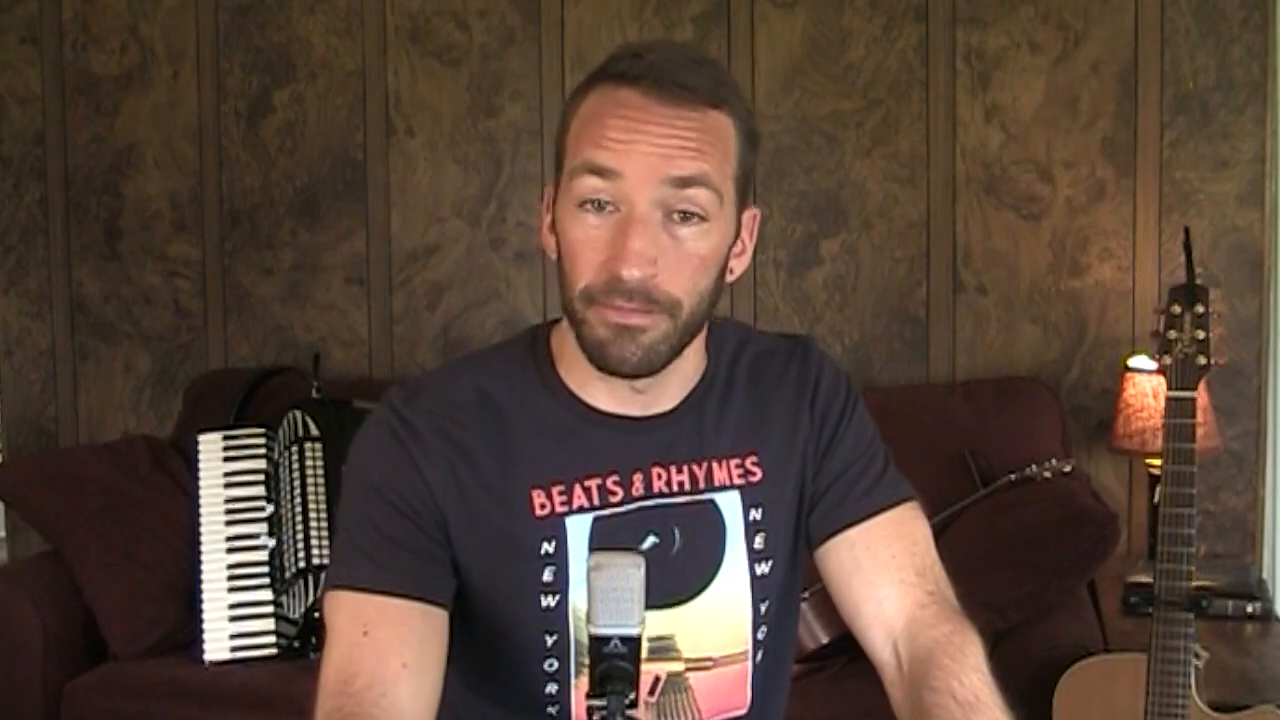
pyautogui.click(58, 664)
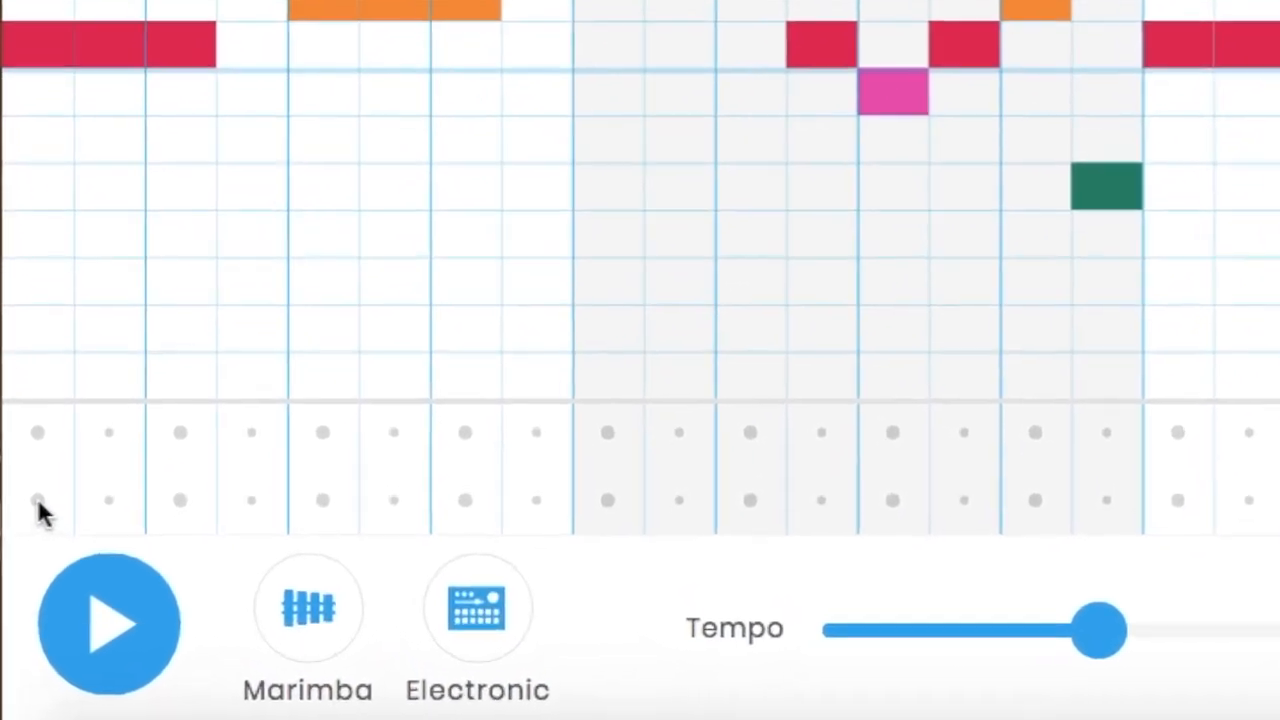
# Step: Add percussion to the first two bars, with circles on beats 1 and 3 and triangles on beats 2 and 4
pyautogui.click(22, 566)
pyautogui.click(205, 400)
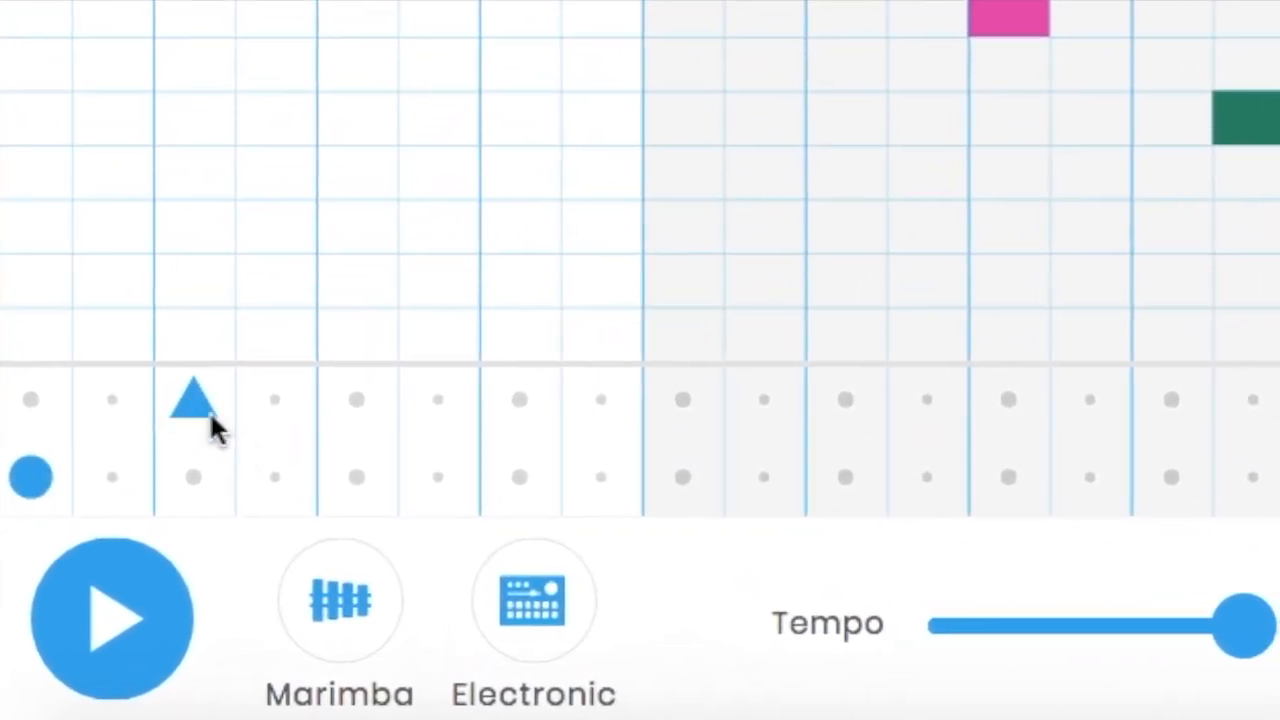
pyautogui.click(316, 477)
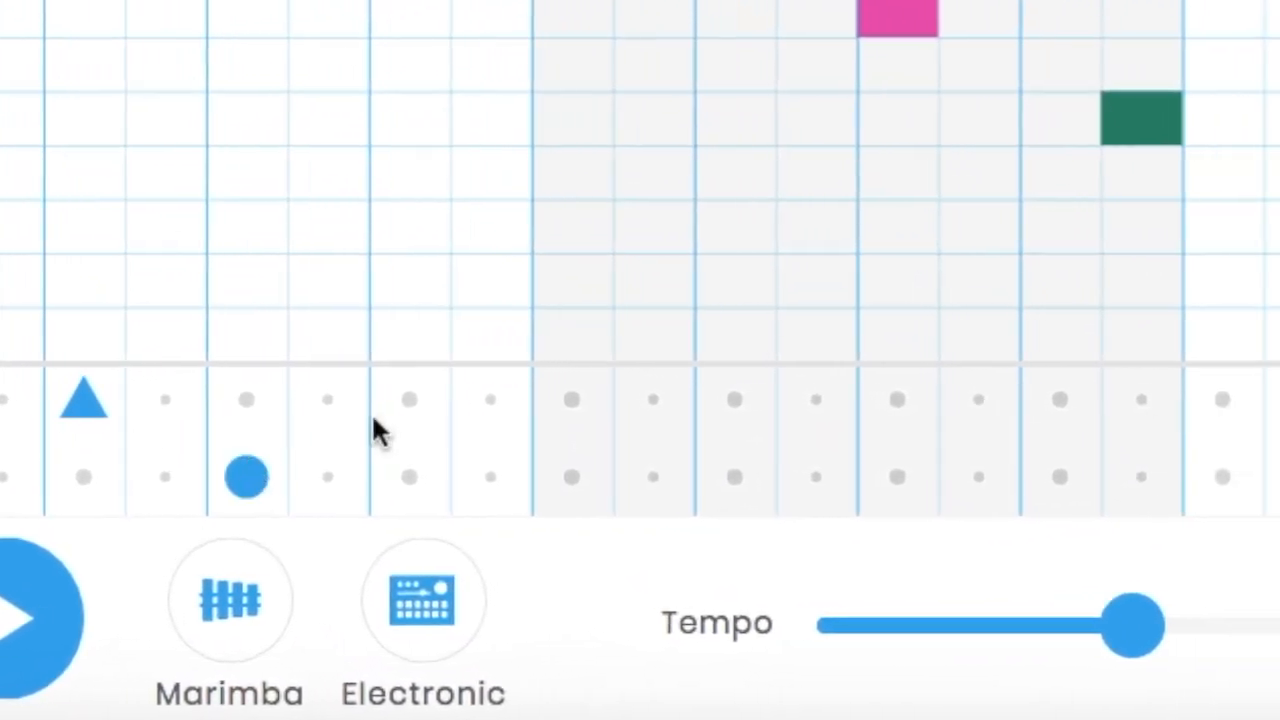
pyautogui.click(479, 400)
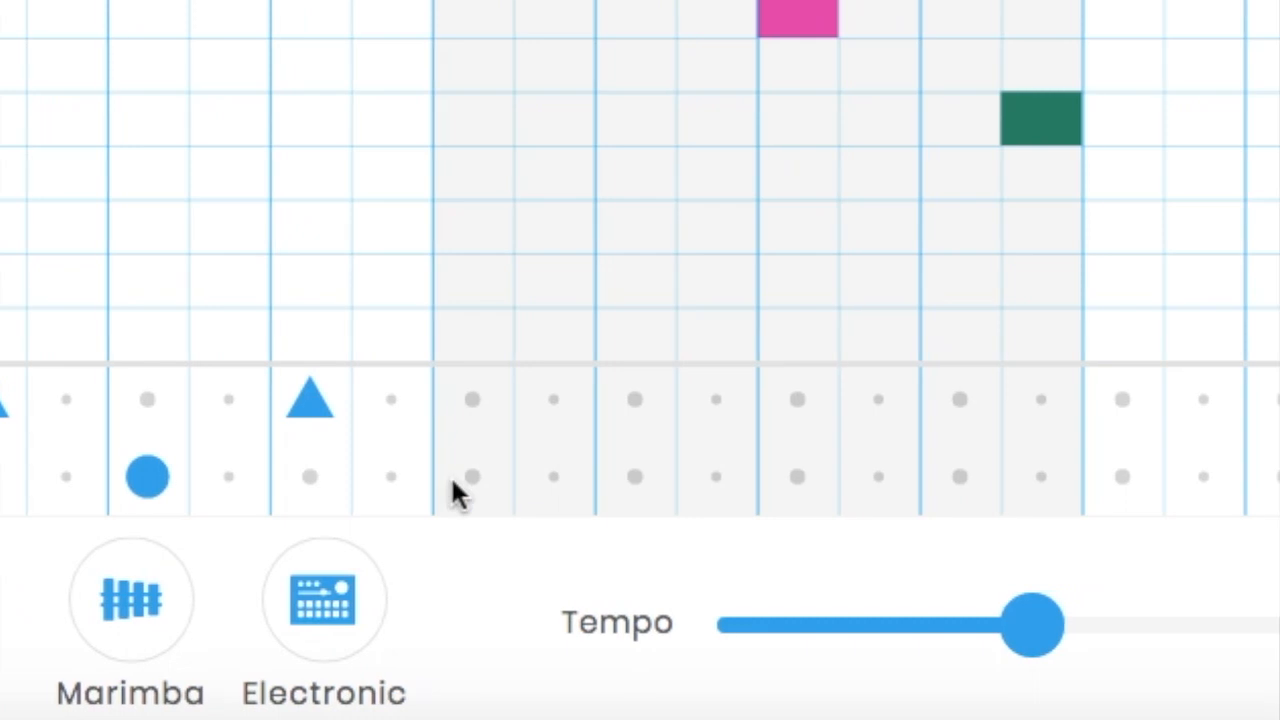
pyautogui.click(470, 477)
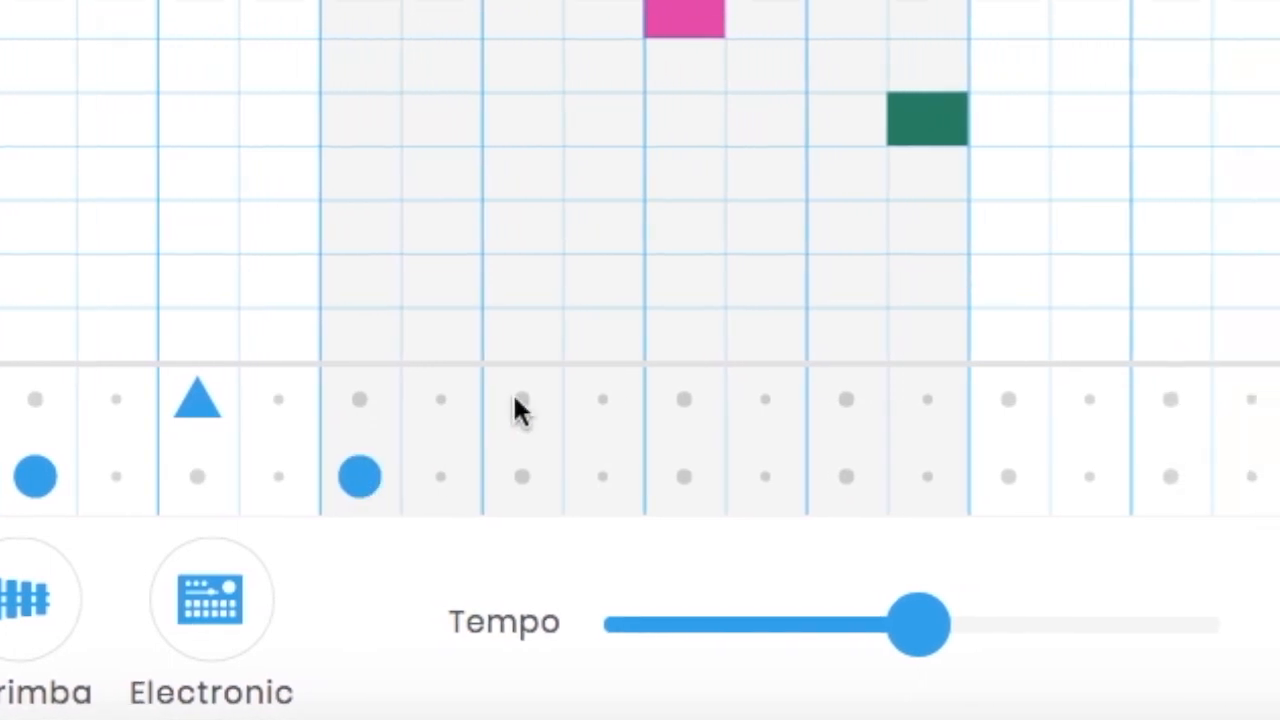
pyautogui.click(634, 400)
pyautogui.click(571, 477)
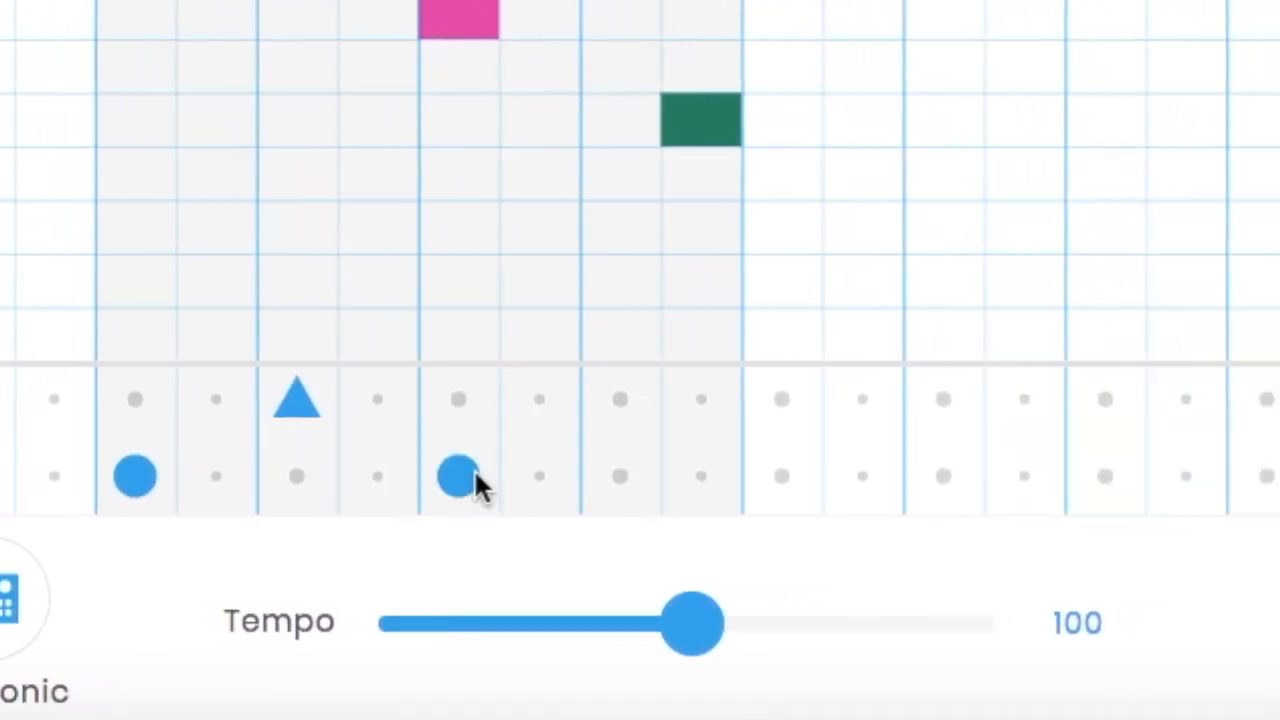
pyautogui.click(733, 400)
# Step: Continue the alternating percussion through bars three and four, circles on beats 1 and 3, triangles on beats 2 and 4
pyautogui.click(668, 477)
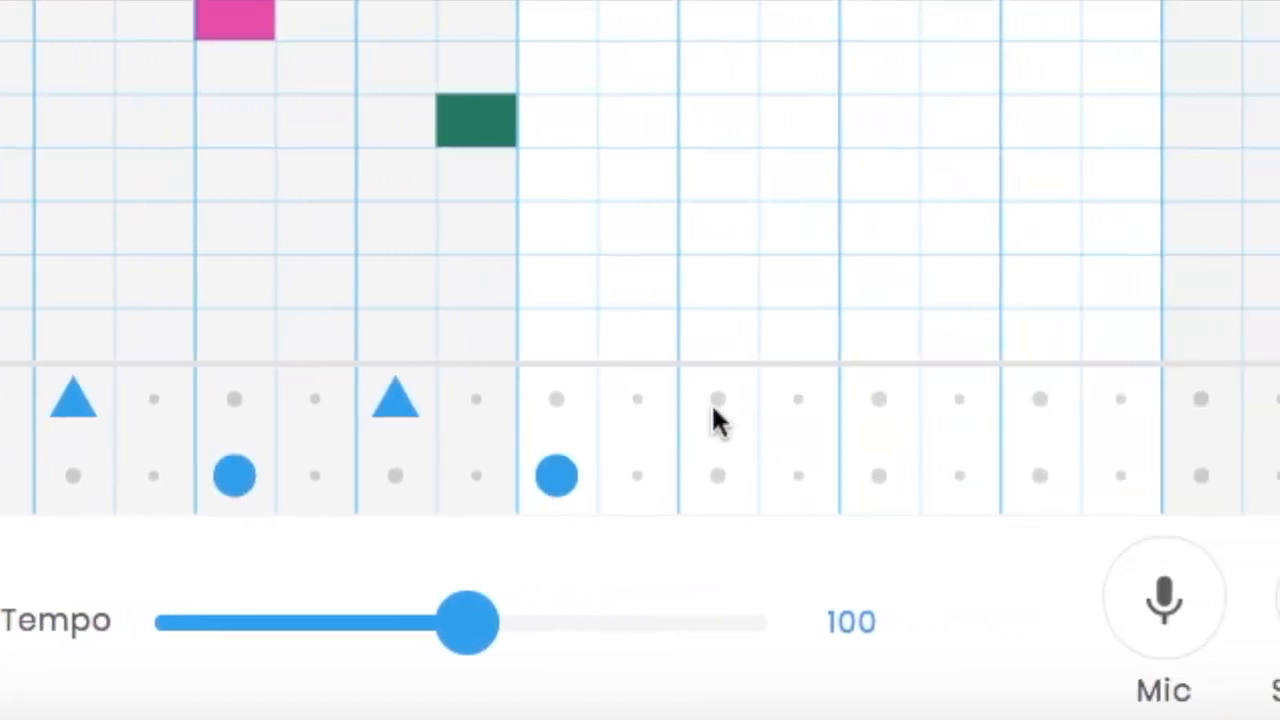
pyautogui.click(829, 400)
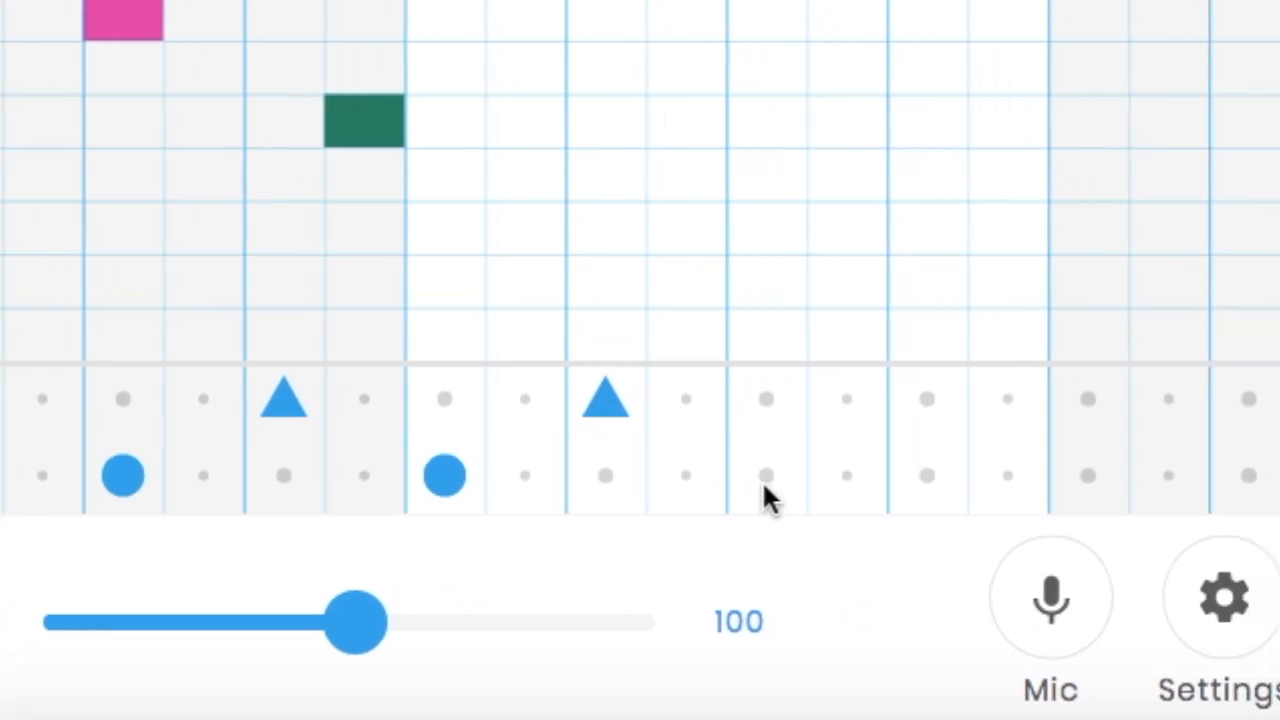
pyautogui.click(765, 477)
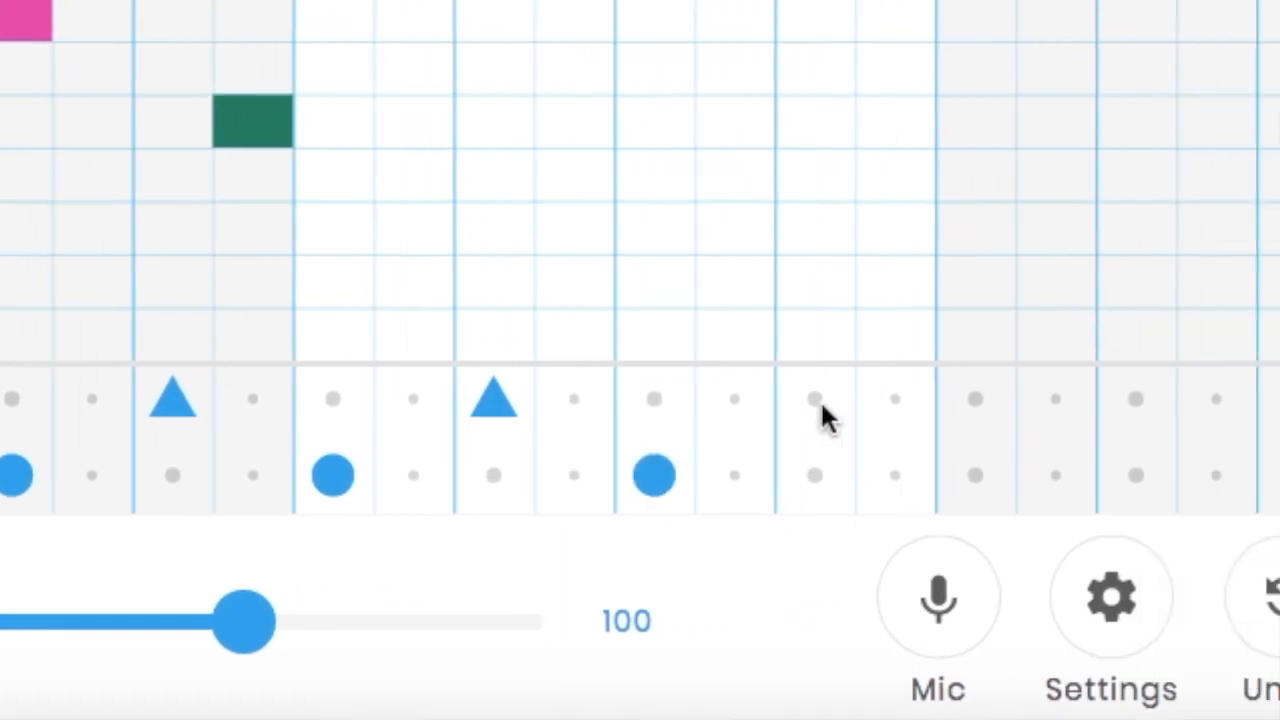
pyautogui.click(926, 400)
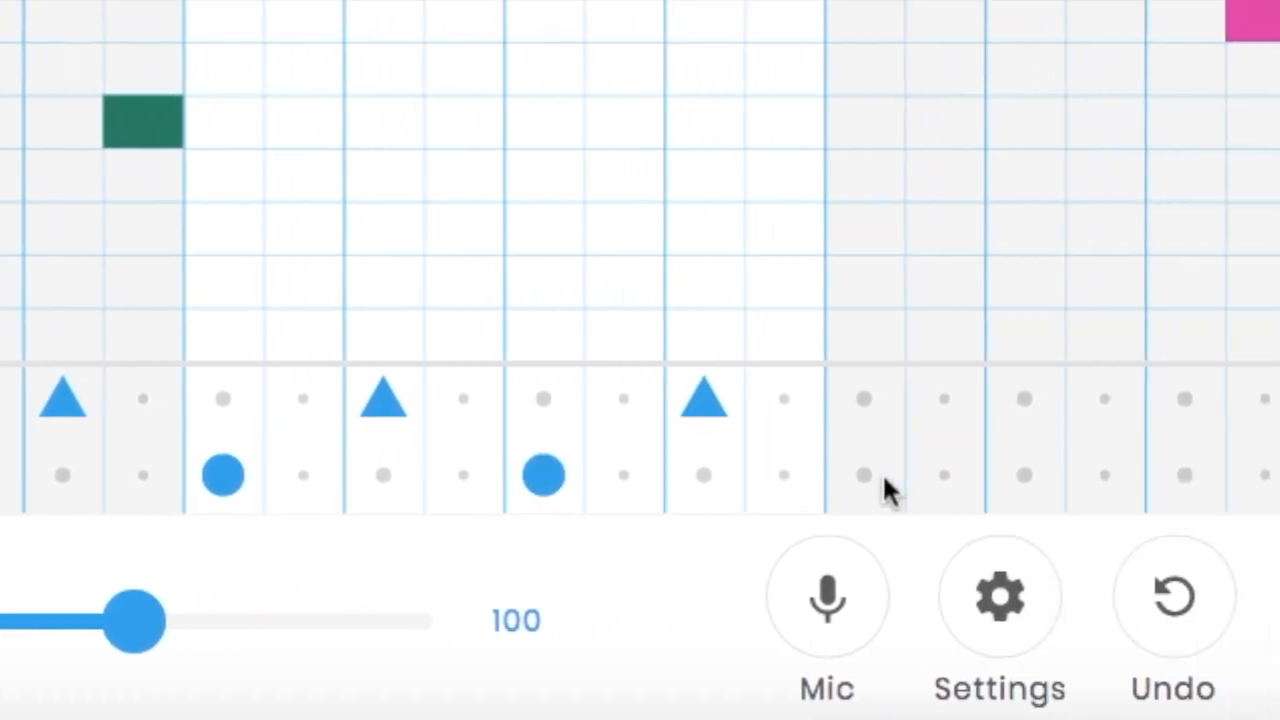
pyautogui.click(864, 477)
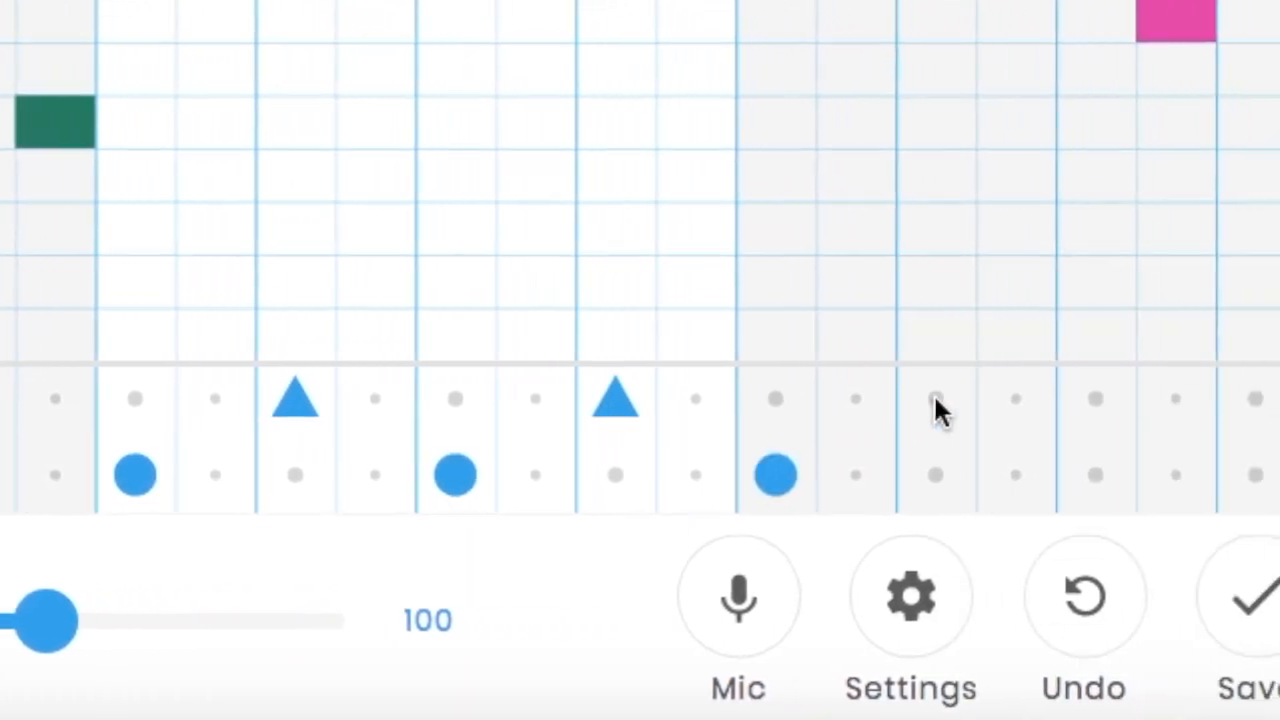
pyautogui.click(1024, 400)
pyautogui.click(1036, 477)
pyautogui.click(1195, 400)
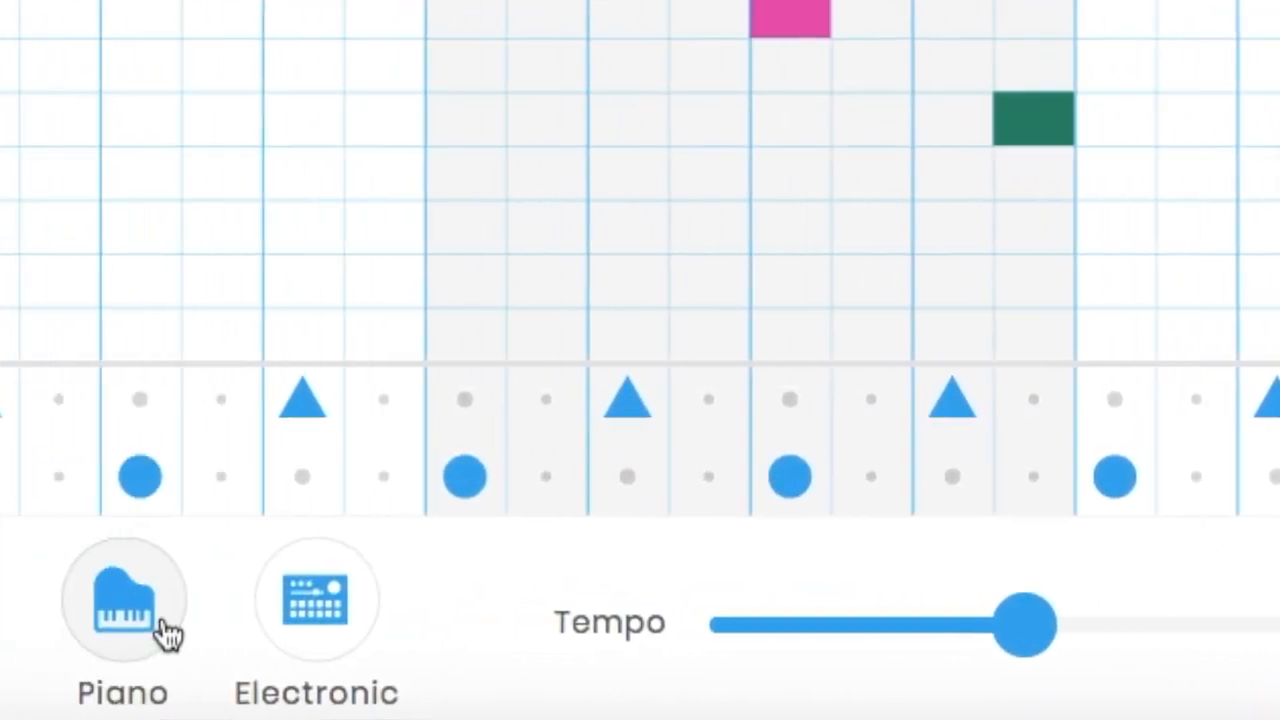
# Step: Change the melody instrument to Synth
pyautogui.click(163, 634)
pyautogui.click(383, 634)
pyautogui.click(383, 634)
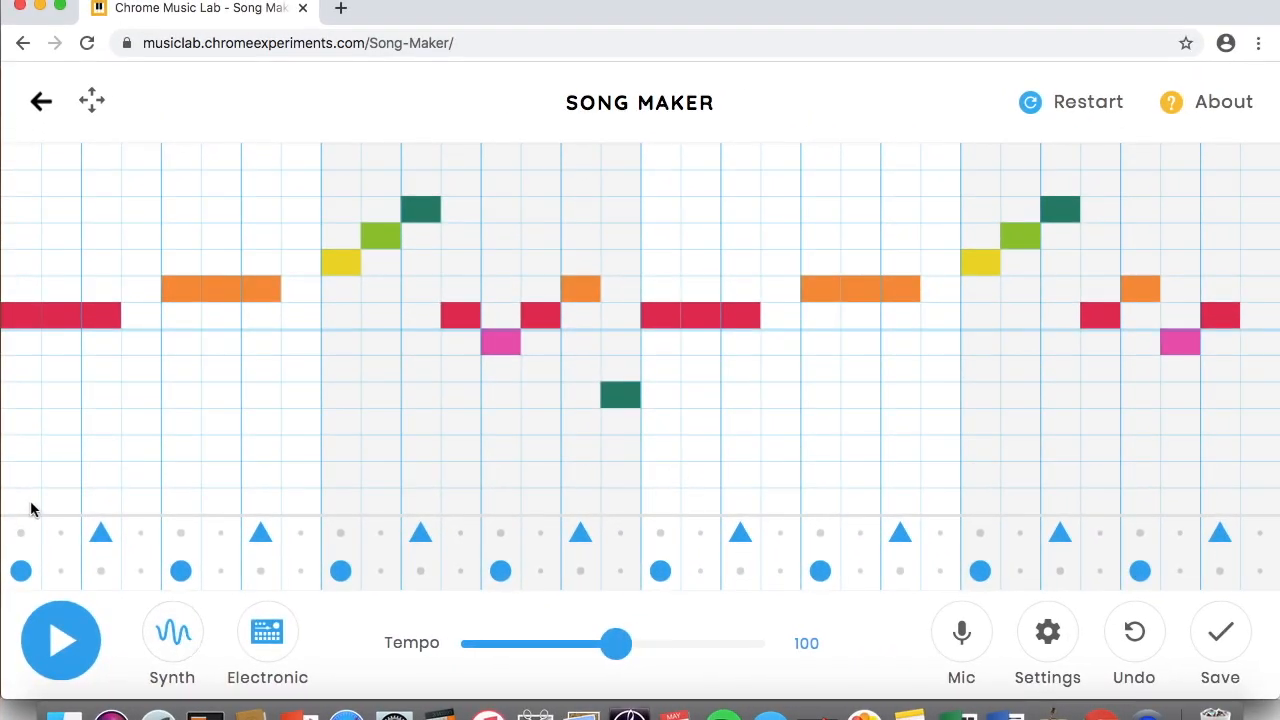
# Step: Add a bass line of low red on beat 1 and dark green on beat 3 per bar, ending on low red, and play it
pyautogui.click(30, 505)
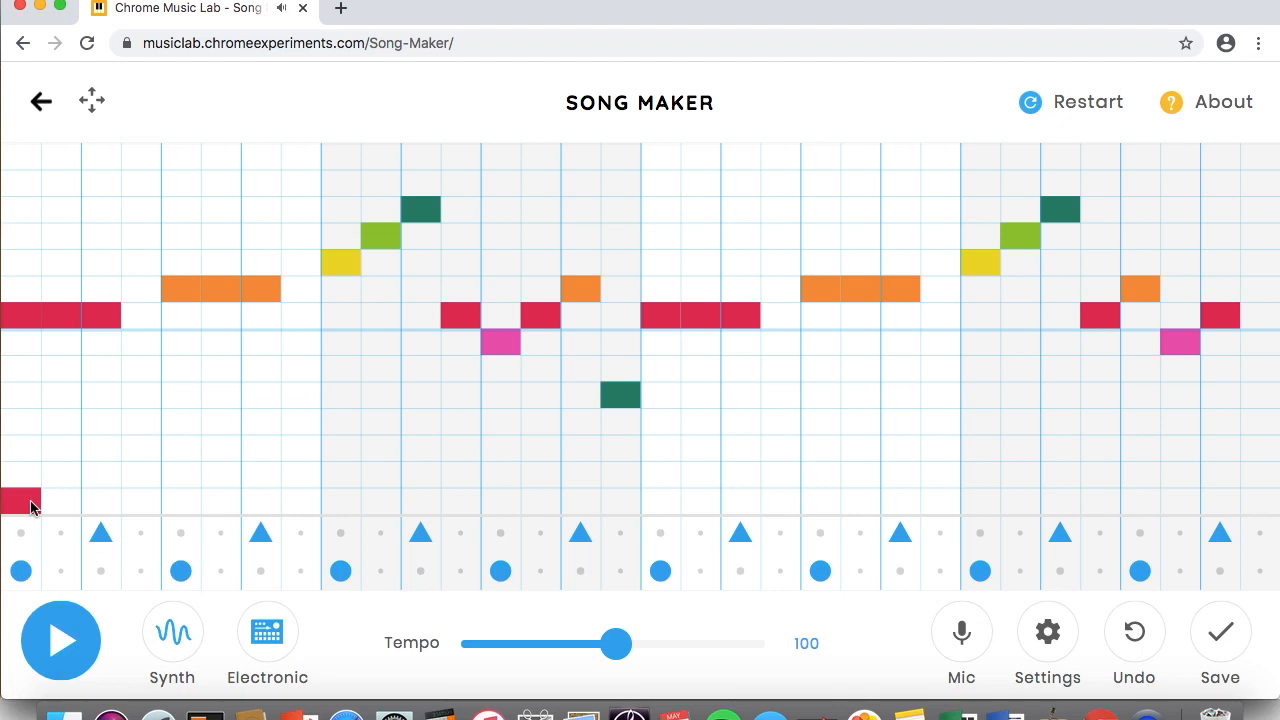
pyautogui.click(182, 405)
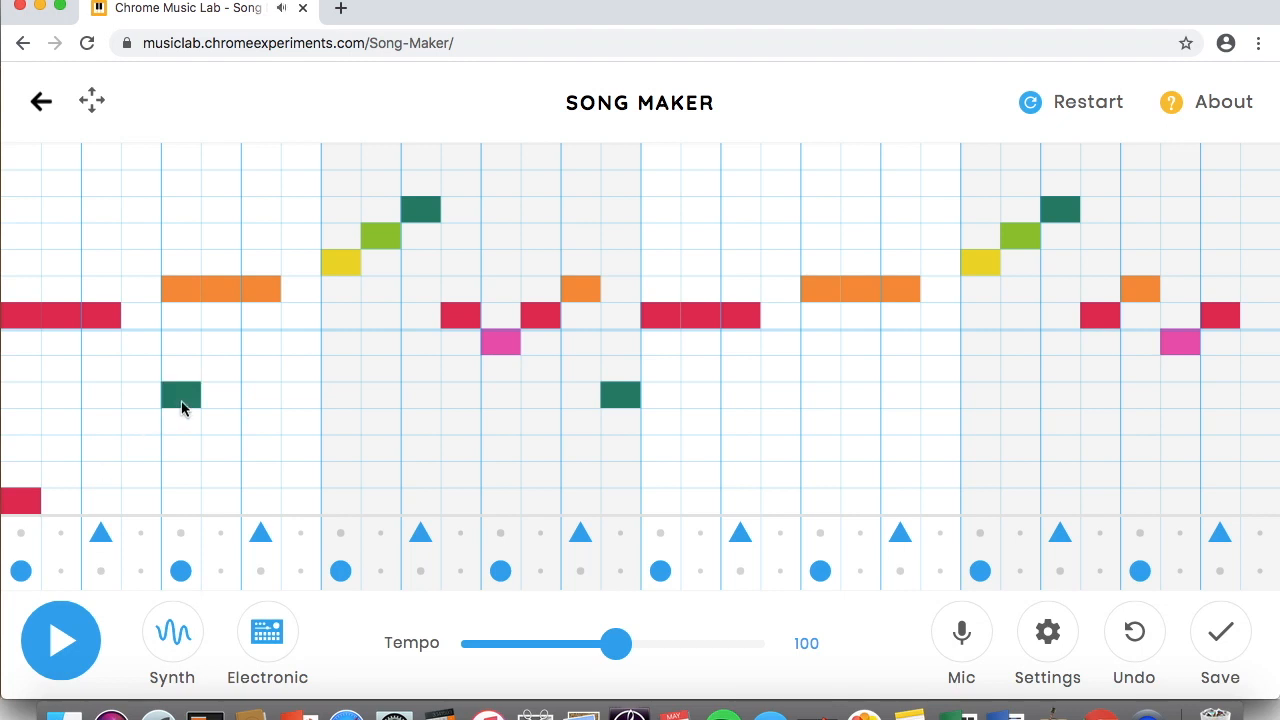
pyautogui.click(340, 502)
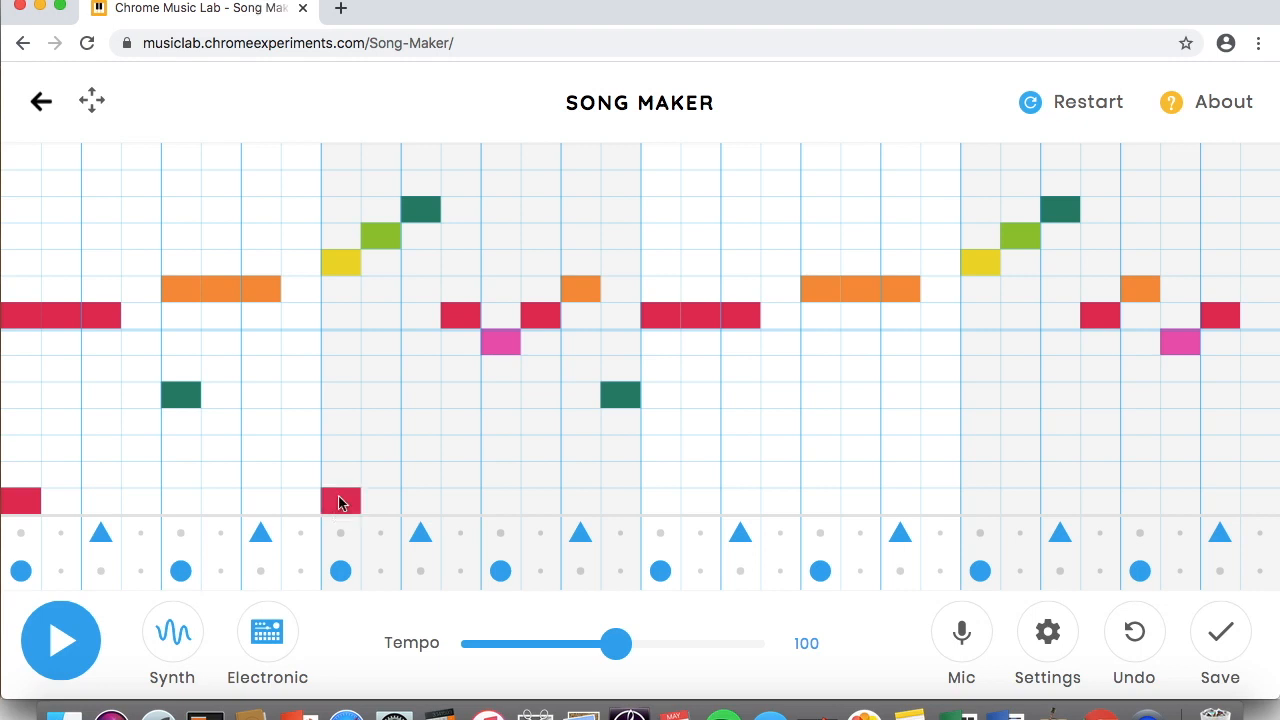
pyautogui.click(501, 405)
pyautogui.click(661, 510)
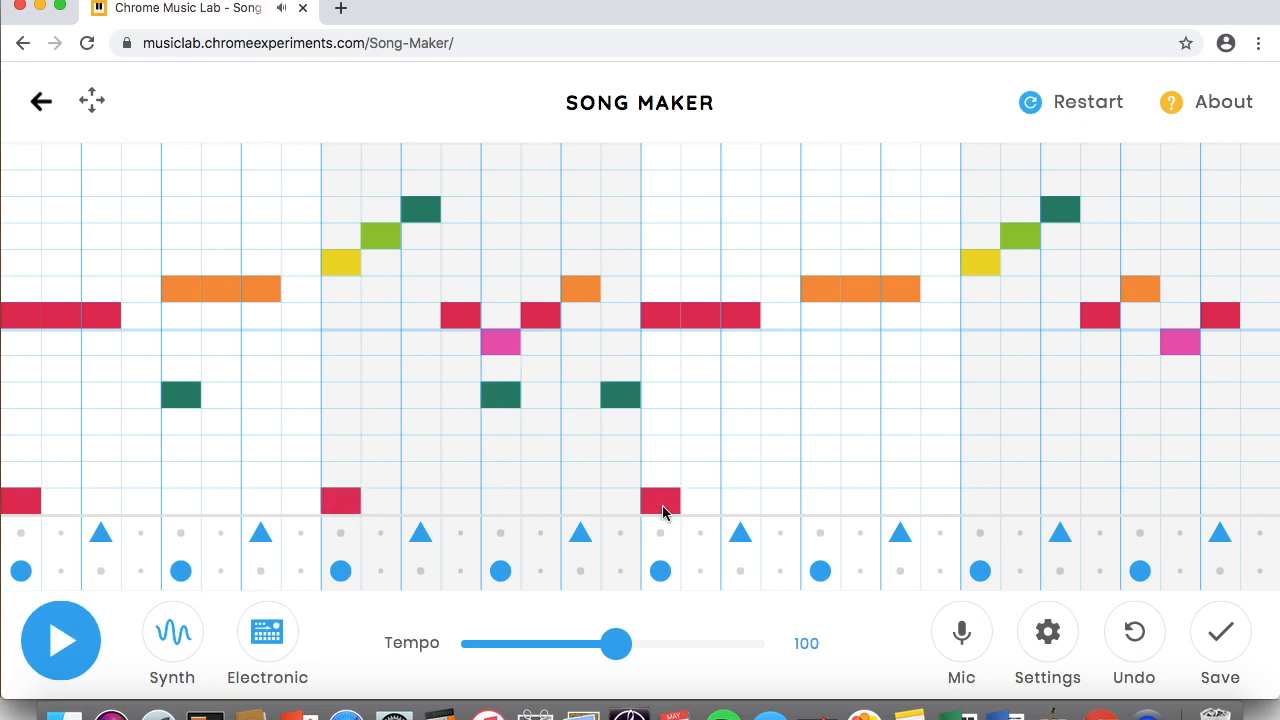
pyautogui.click(816, 403)
pyautogui.click(983, 500)
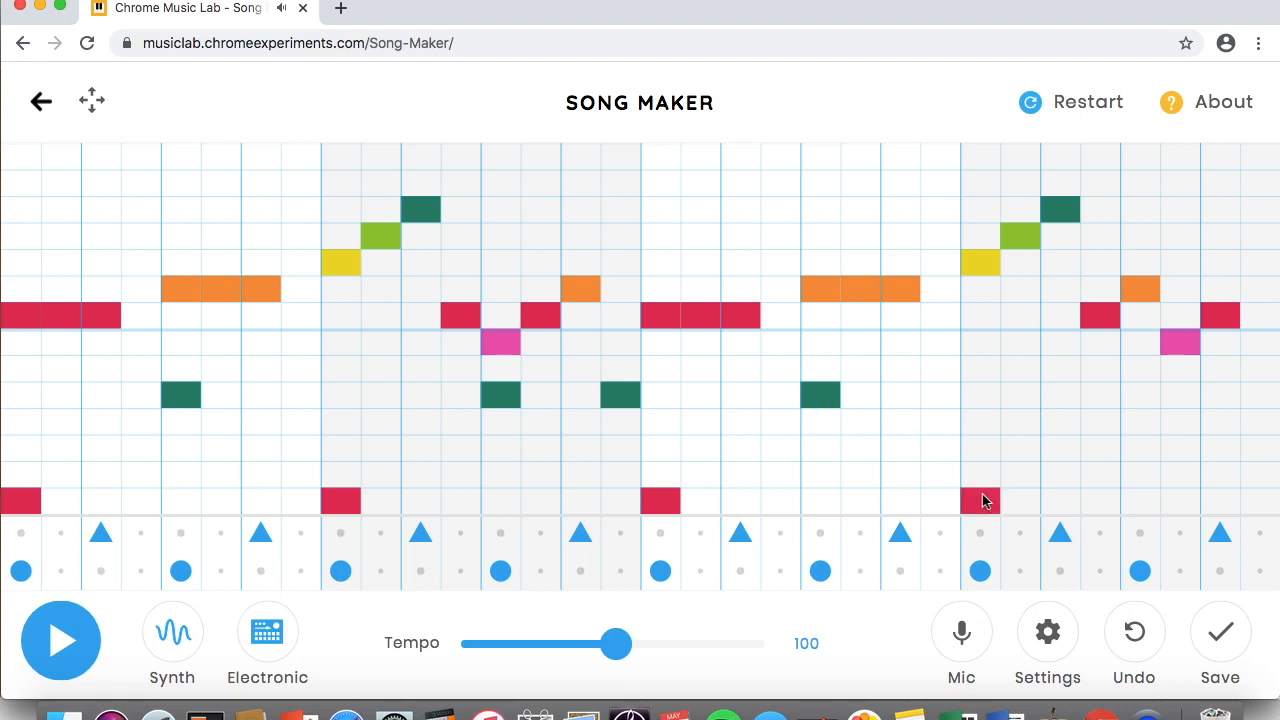
pyautogui.click(1137, 407)
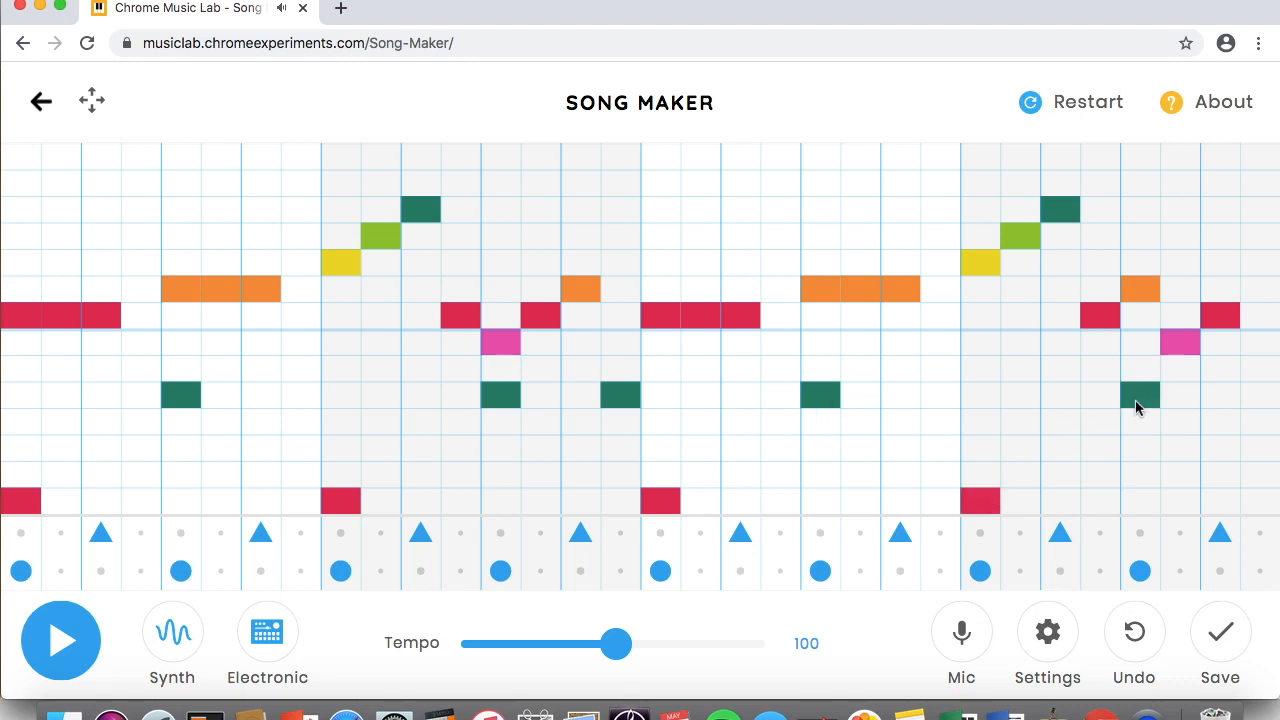
pyautogui.click(1227, 508)
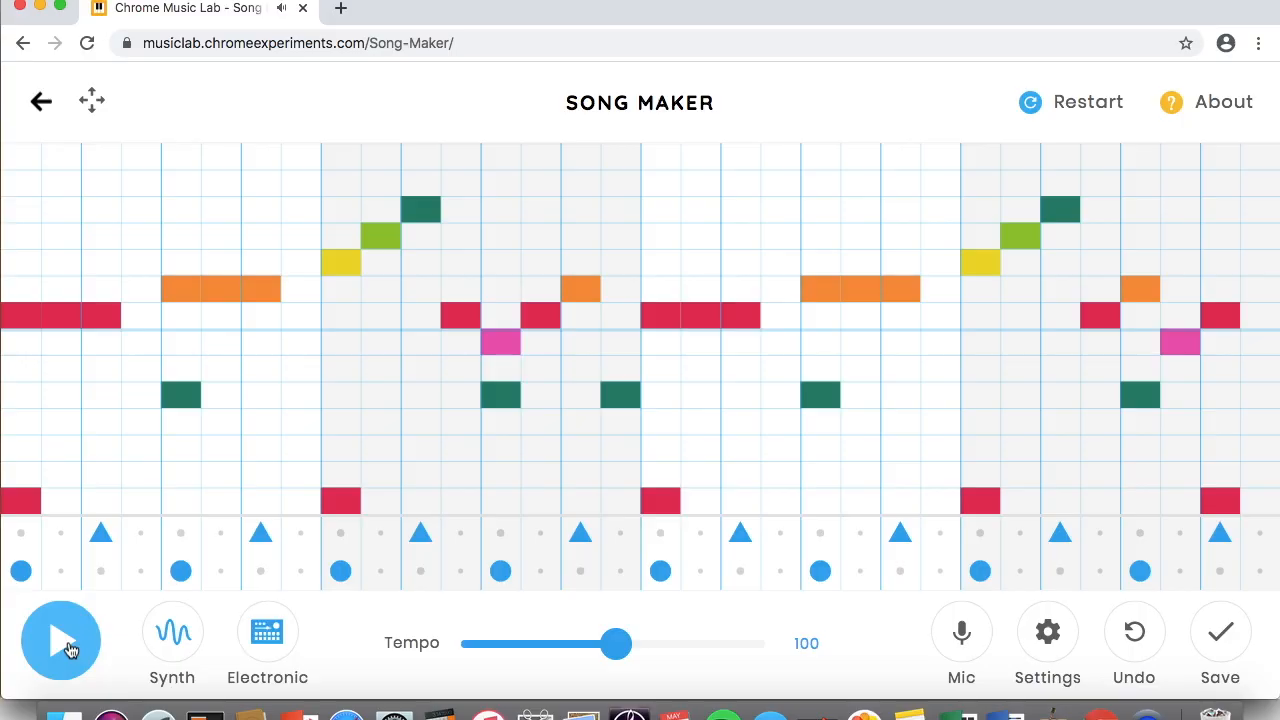
pyautogui.click(66, 645)
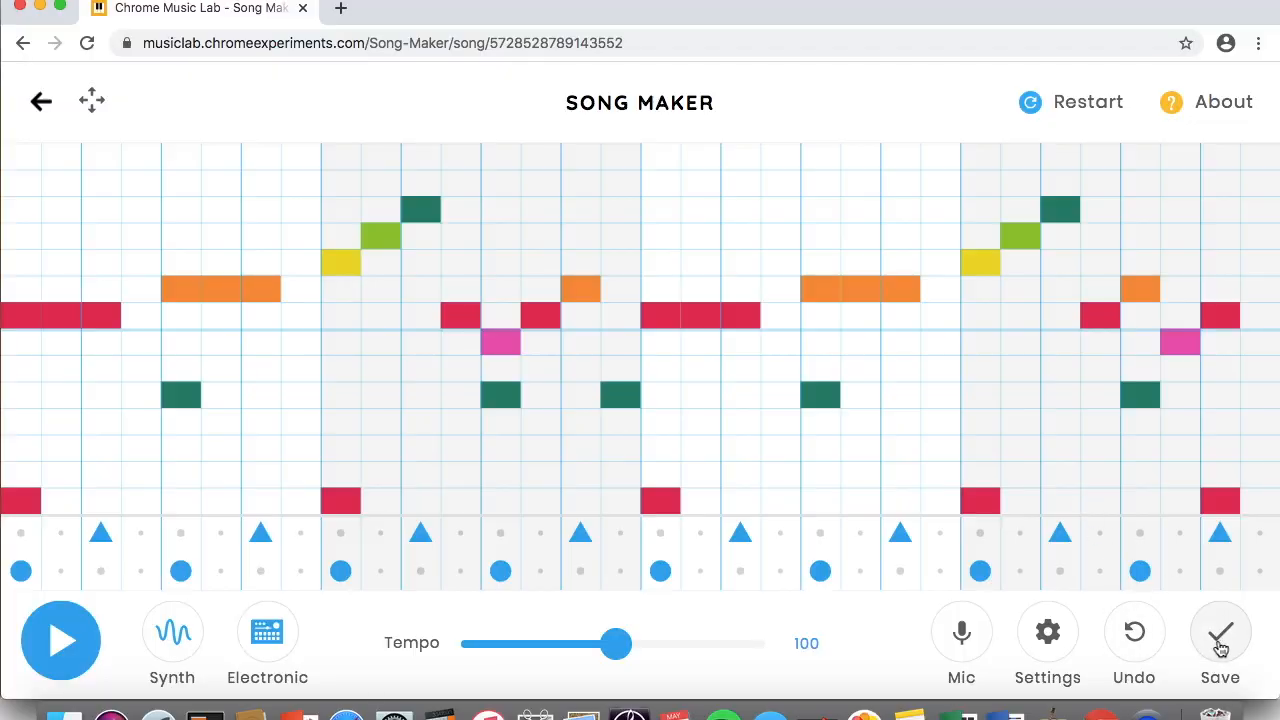
# Step: Save the song, copy its share link, and return to the note grid
pyautogui.click(1220, 640)
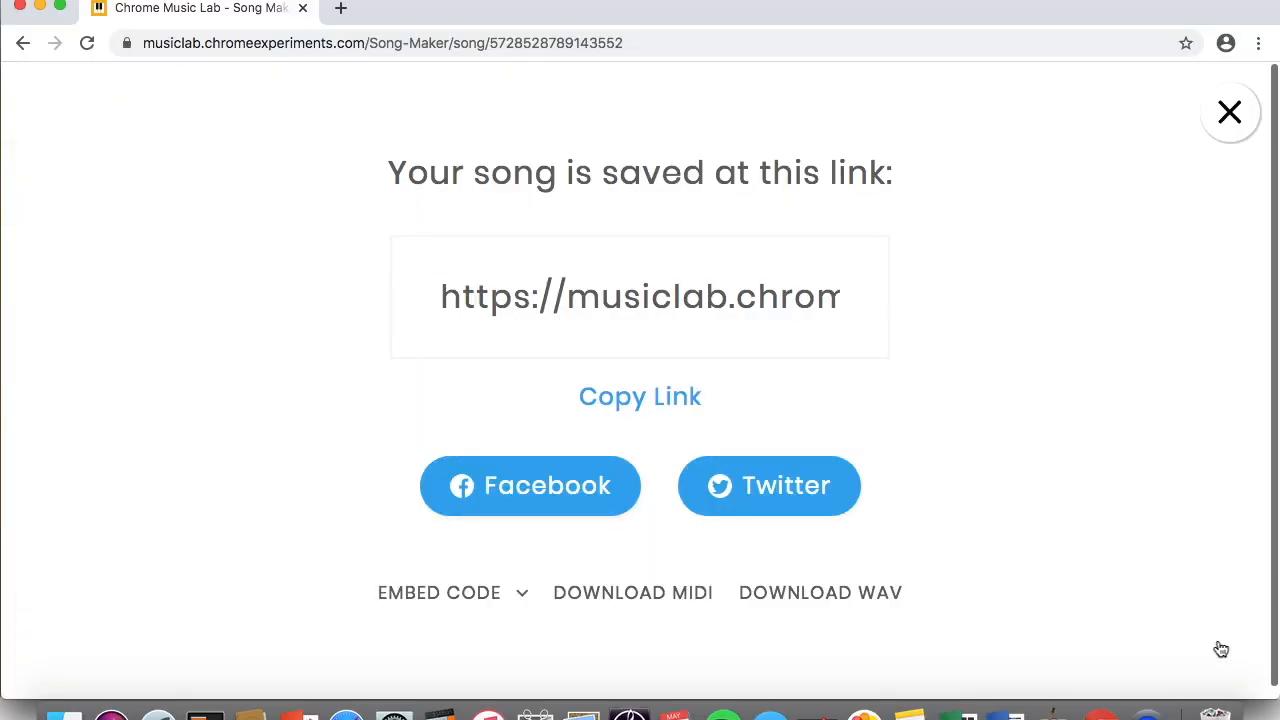
pyautogui.click(675, 405)
pyautogui.hotkey('ctrl', 'c')
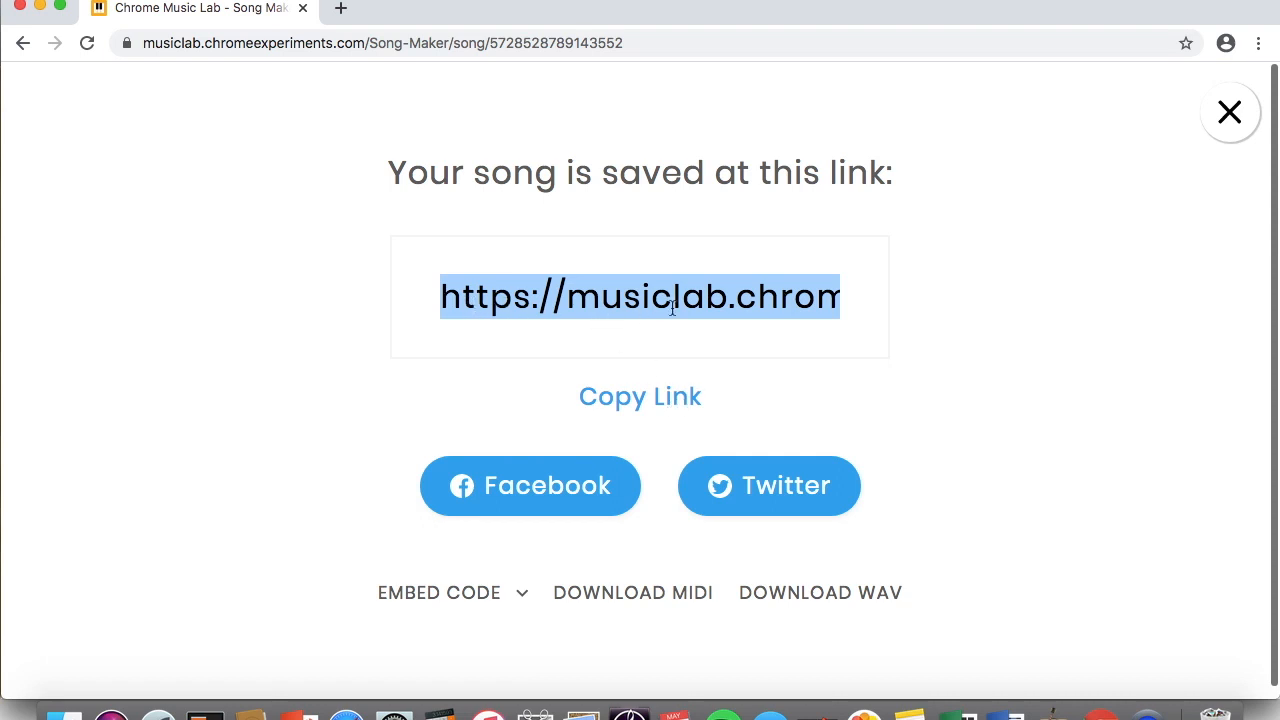
pyautogui.click(1245, 120)
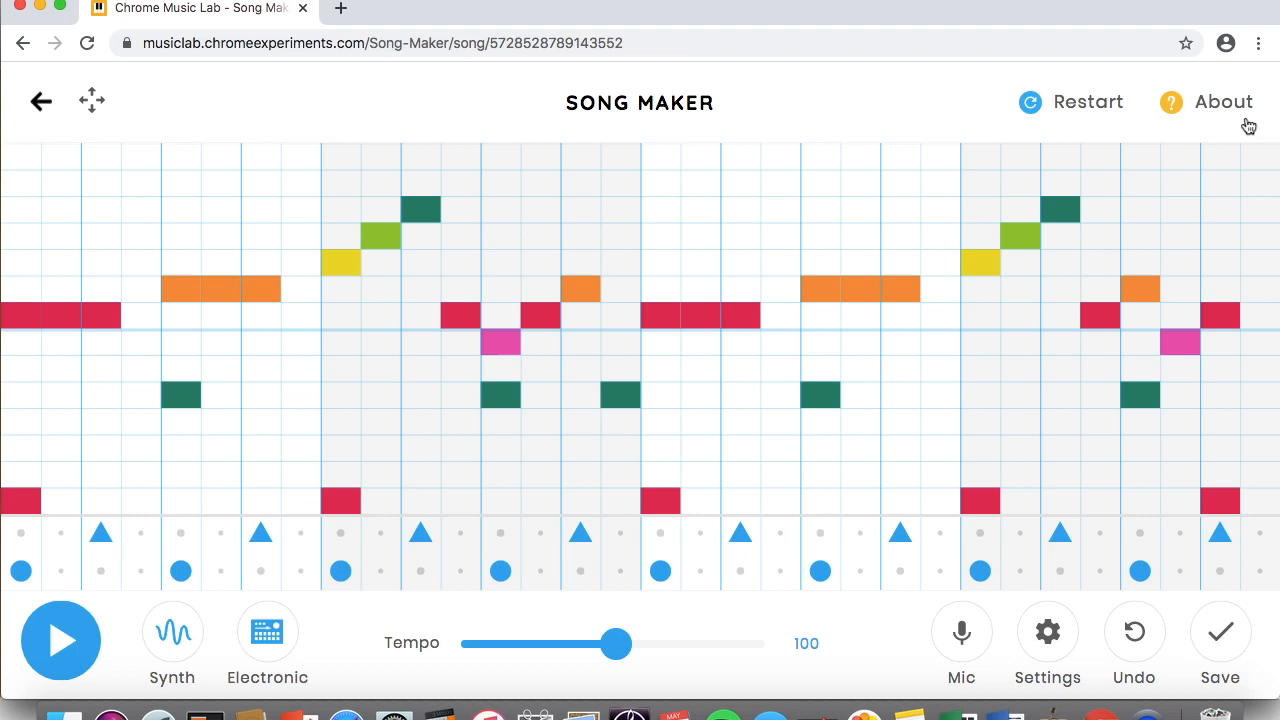
# Step: Paste the copied song link into the address bar of a new browser tab
pyautogui.click(340, 10)
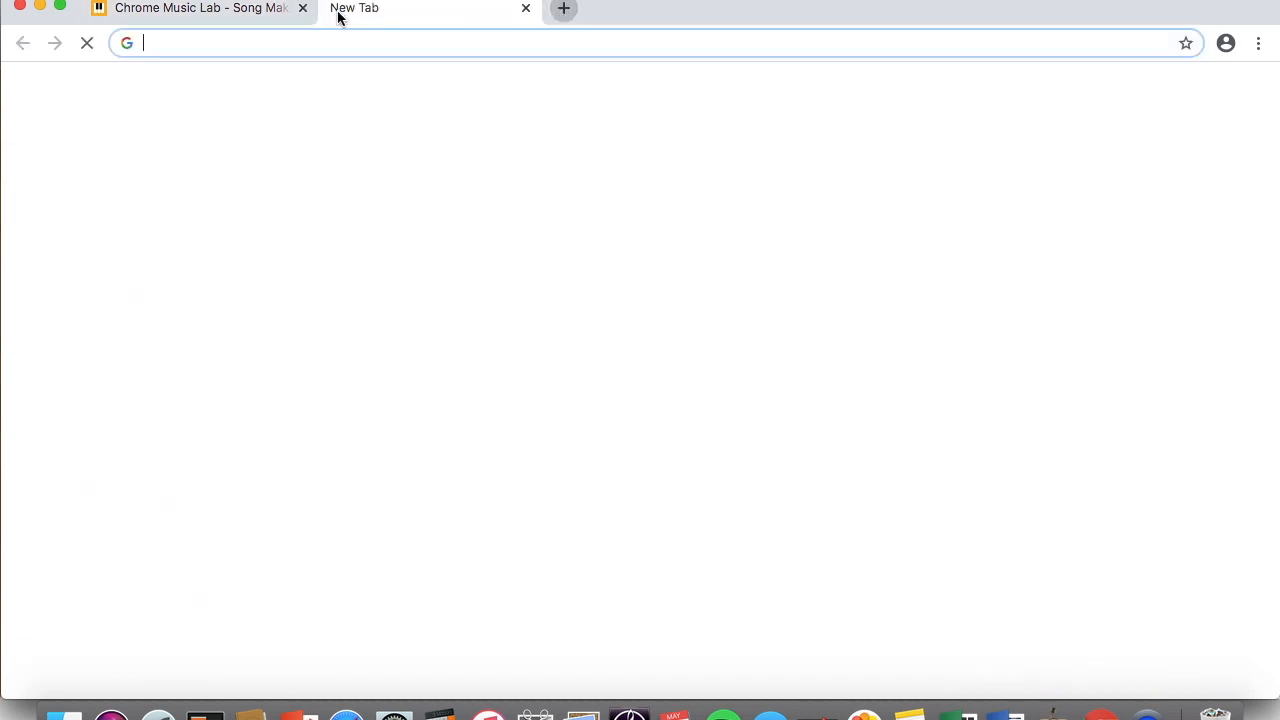
pyautogui.click(233, 43)
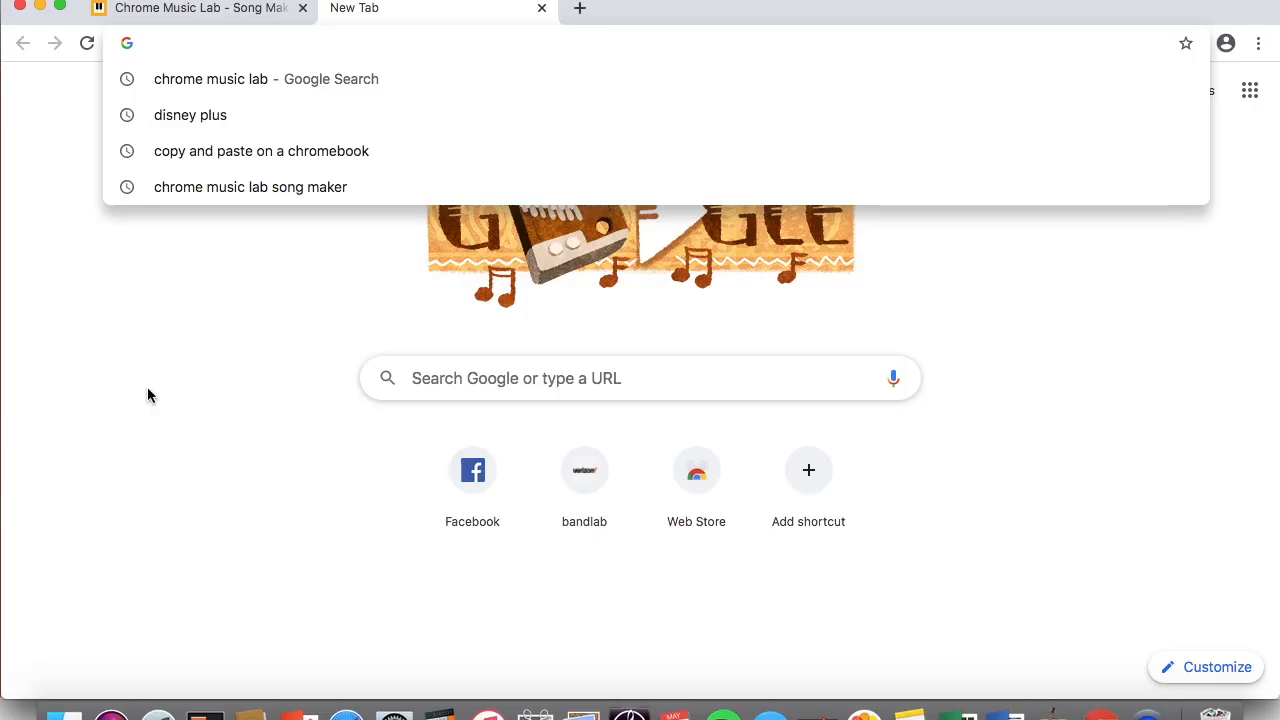
pyautogui.hotkey('ctrl', 'v')
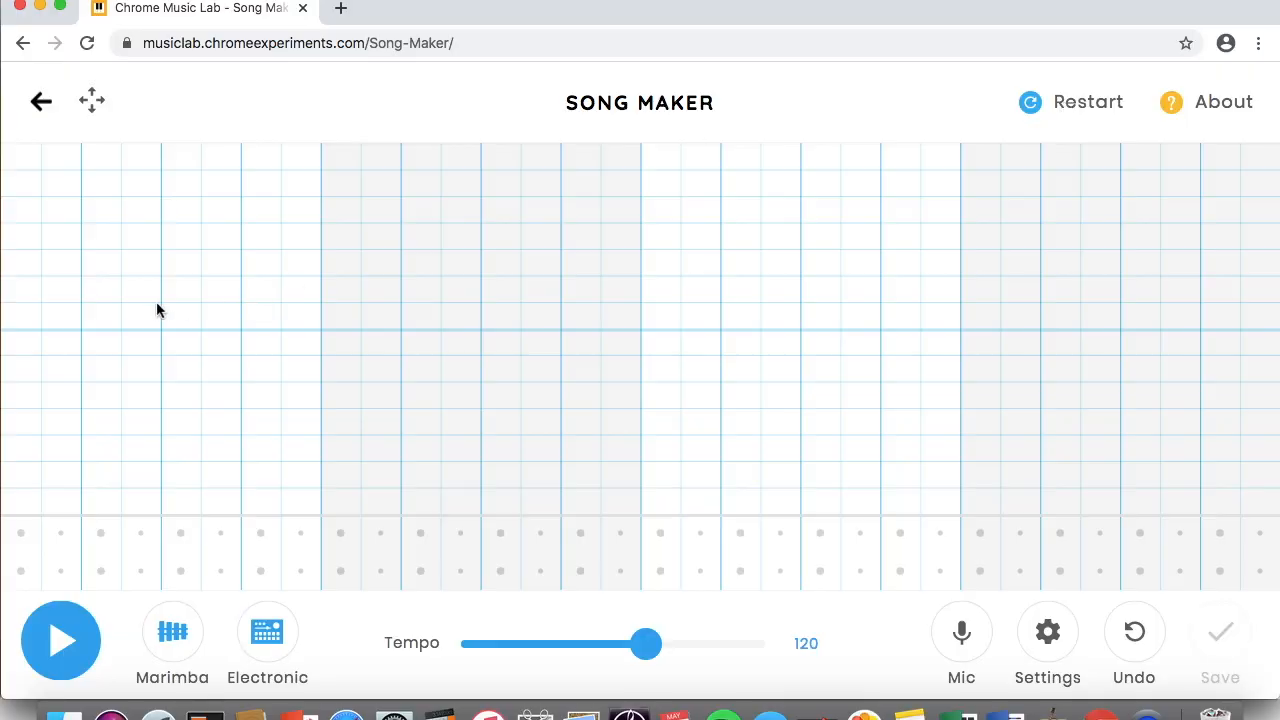
# Step: Fill the red row just above the middle line with notes across all four bars of the blank song
pyautogui.moveTo(30, 325); pyautogui.dragTo(443, 331)
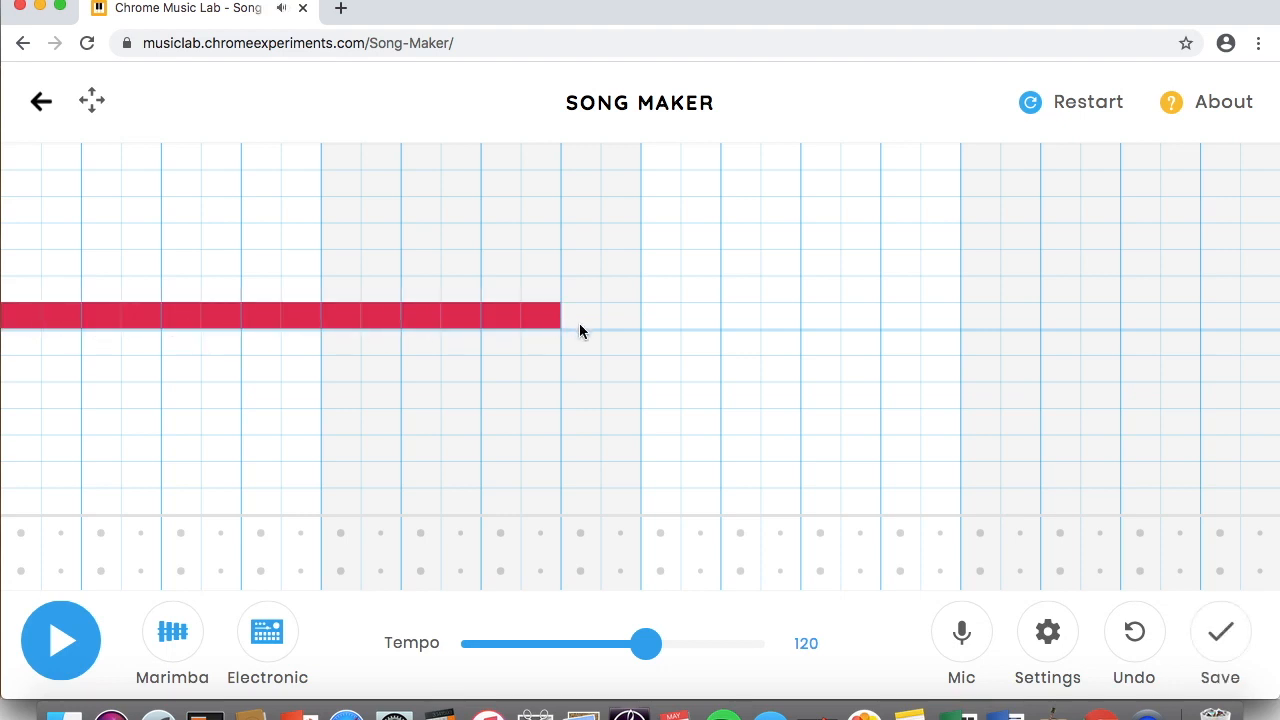
pyautogui.moveTo(579, 323); pyautogui.dragTo(1172, 323)
pyautogui.moveTo(1263, 326); pyautogui.dragTo(1265, 326)
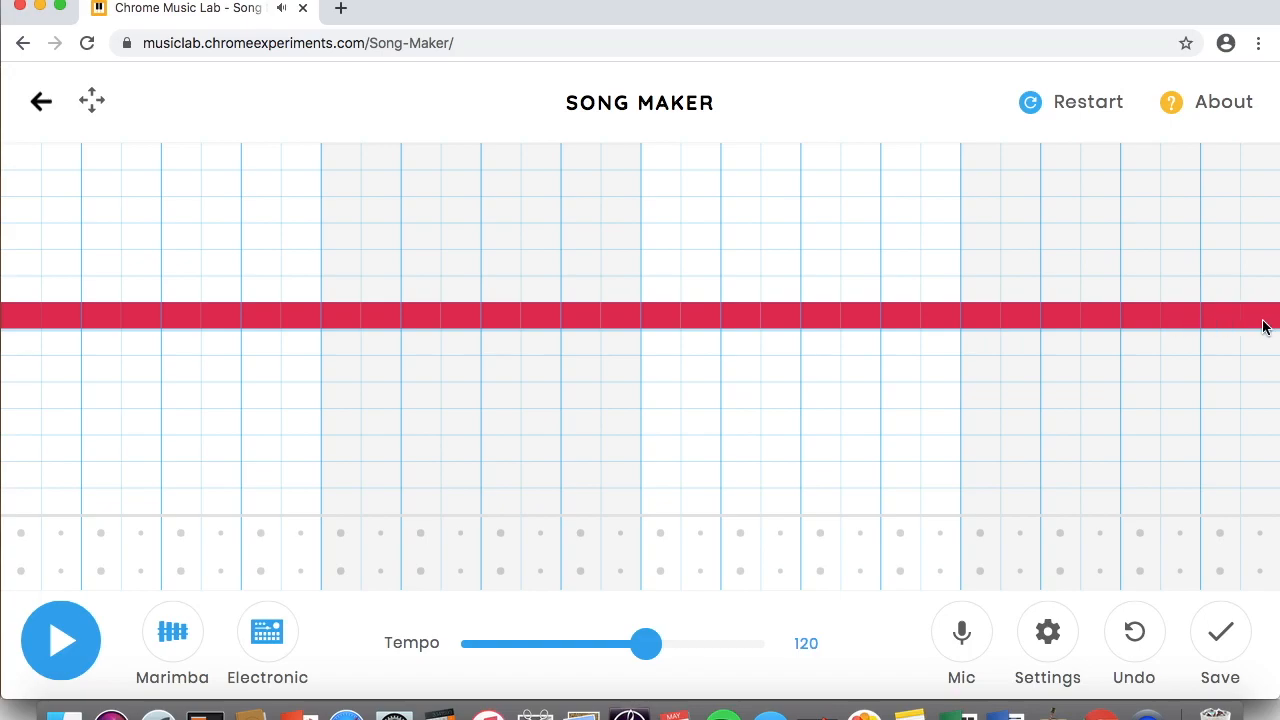